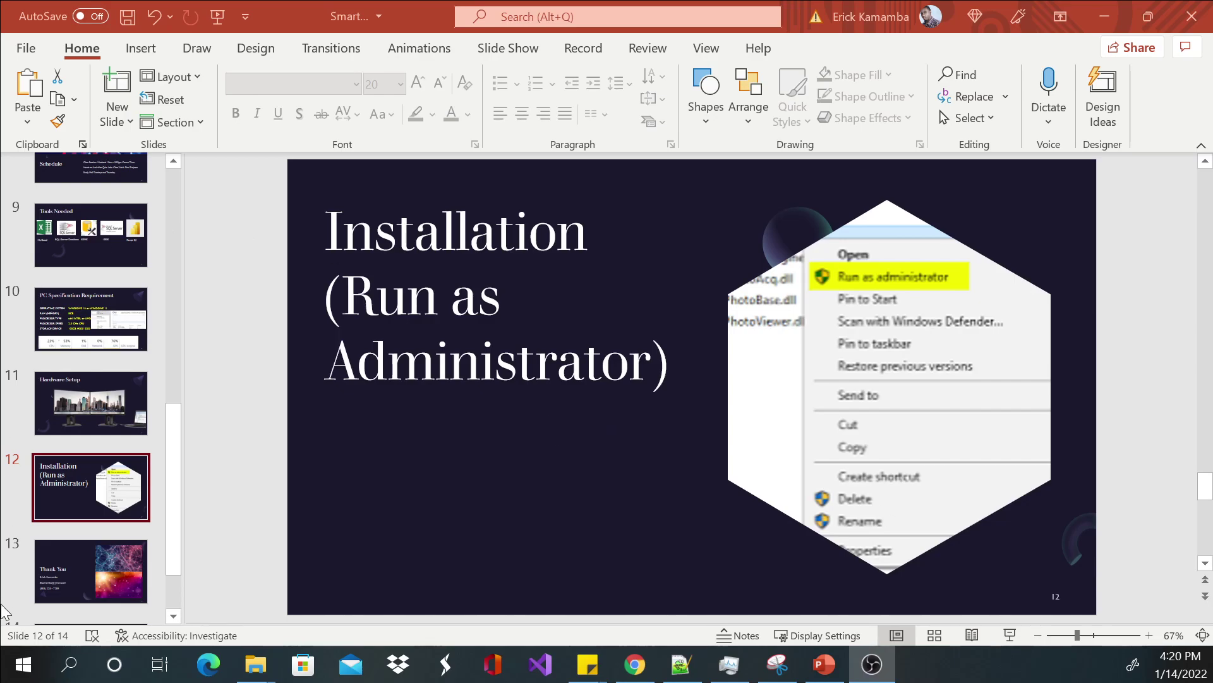
Search Windows for 'user' and open the 'Add, edit, or remove other users' settings.
left_click(78, 667)
type("user")
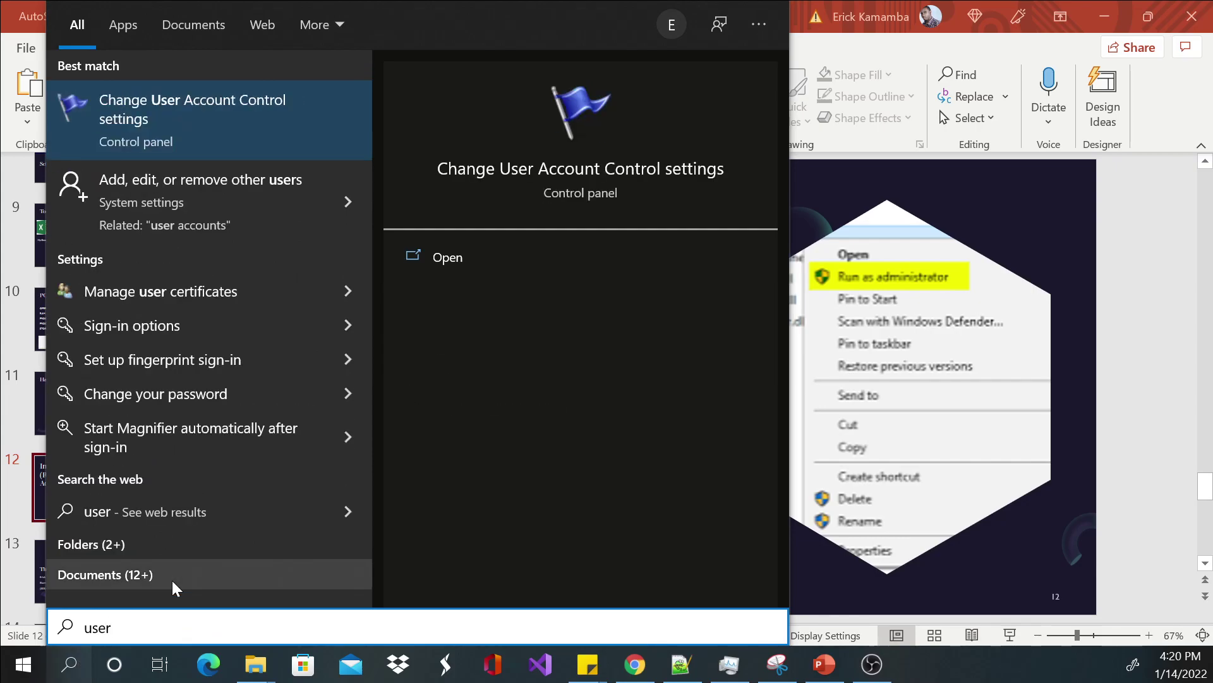
left_click(162, 198)
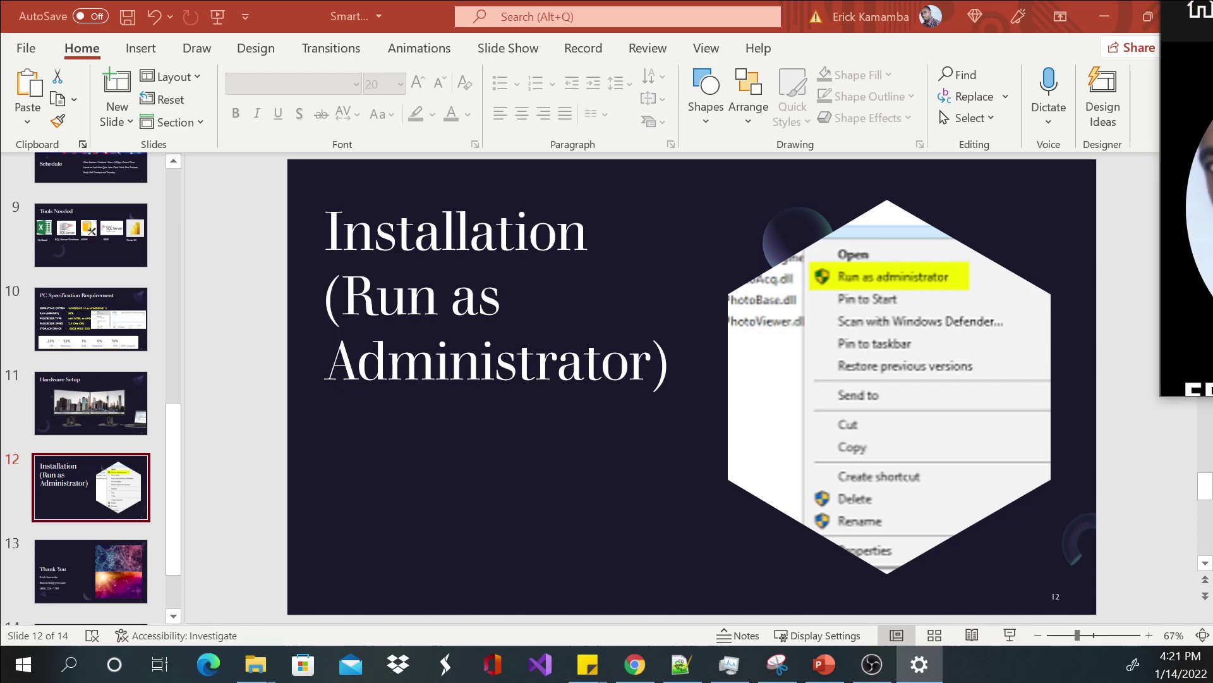
Maximize Settings and confirm Your info shows the account as Administrator.
left_click_drag(1081, 96, 271, 94)
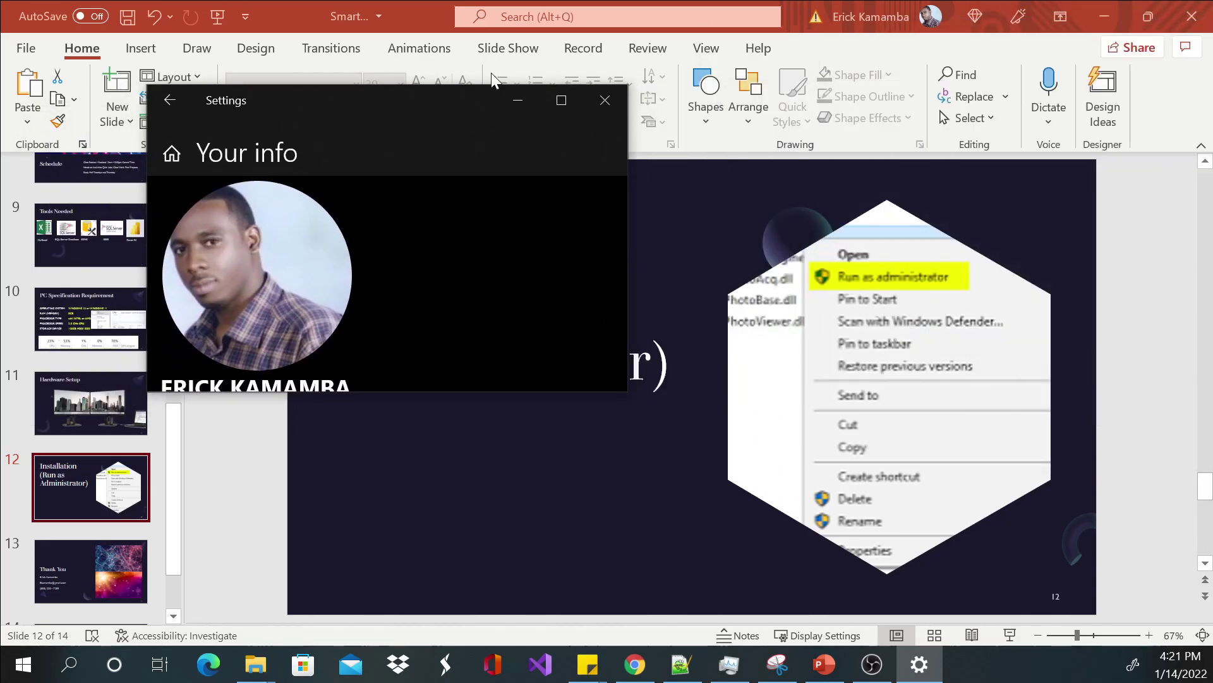
left_click(549, 101)
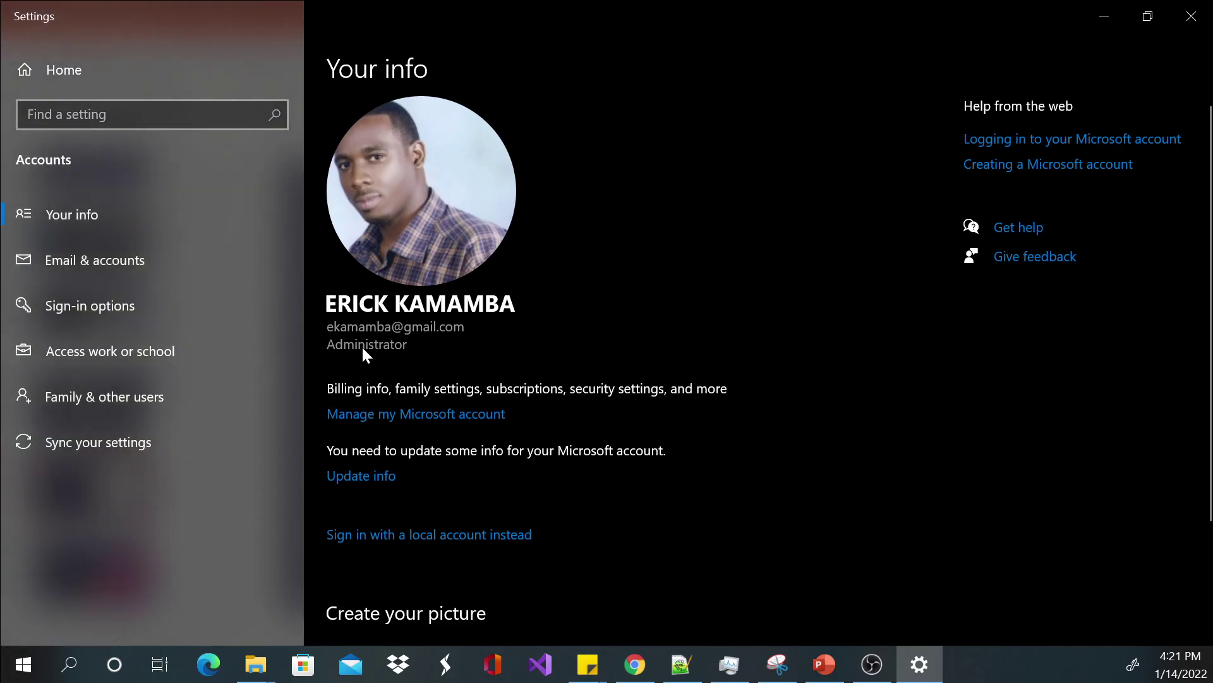
scroll(556, 344, "down", 3)
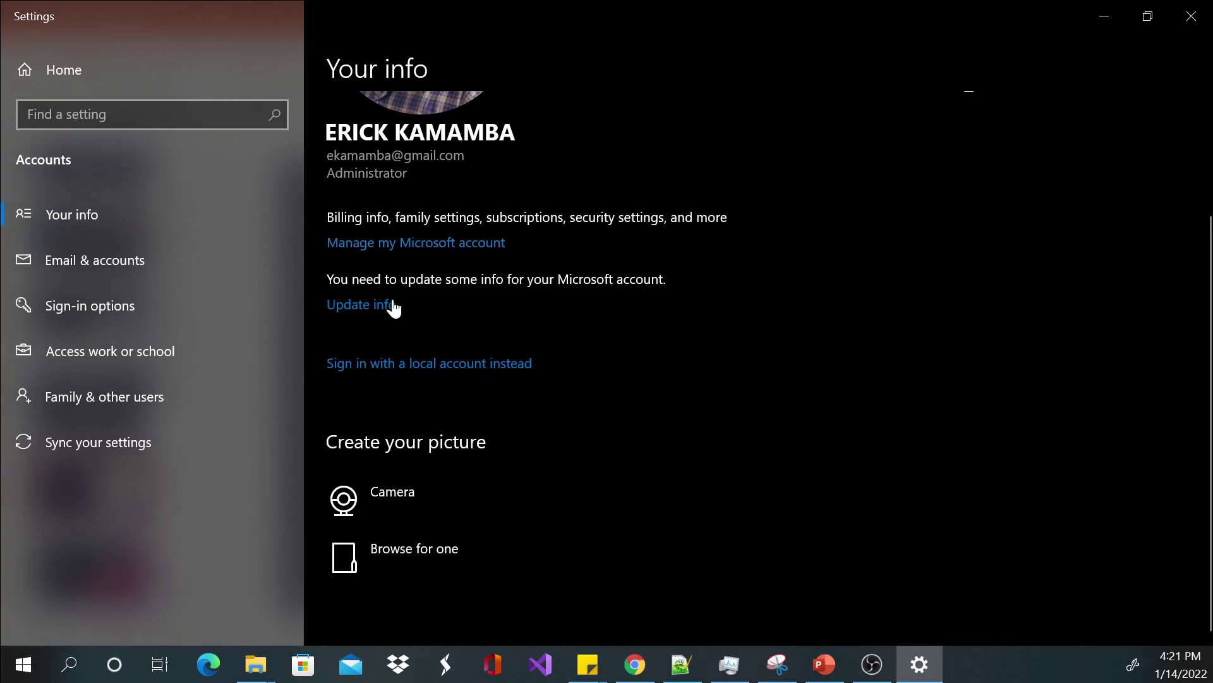
Search 'user' again to reopen the other-users settings, then close Settings.
left_click(70, 664)
type("user")
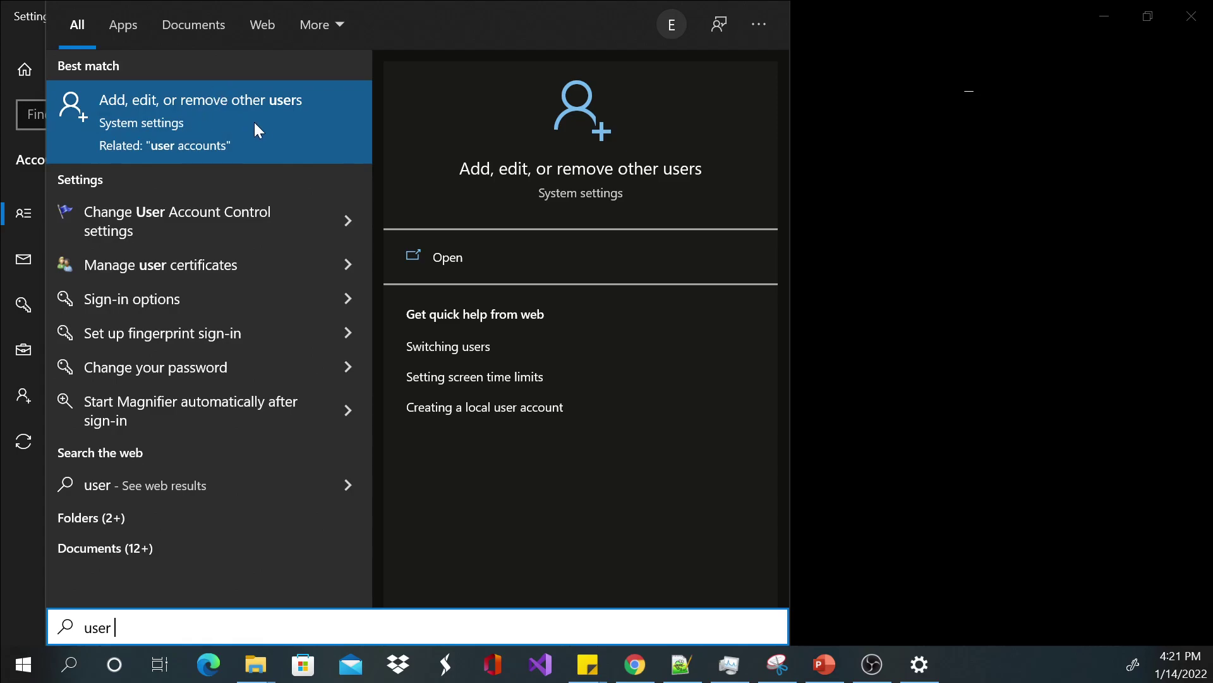
left_click(953, 112)
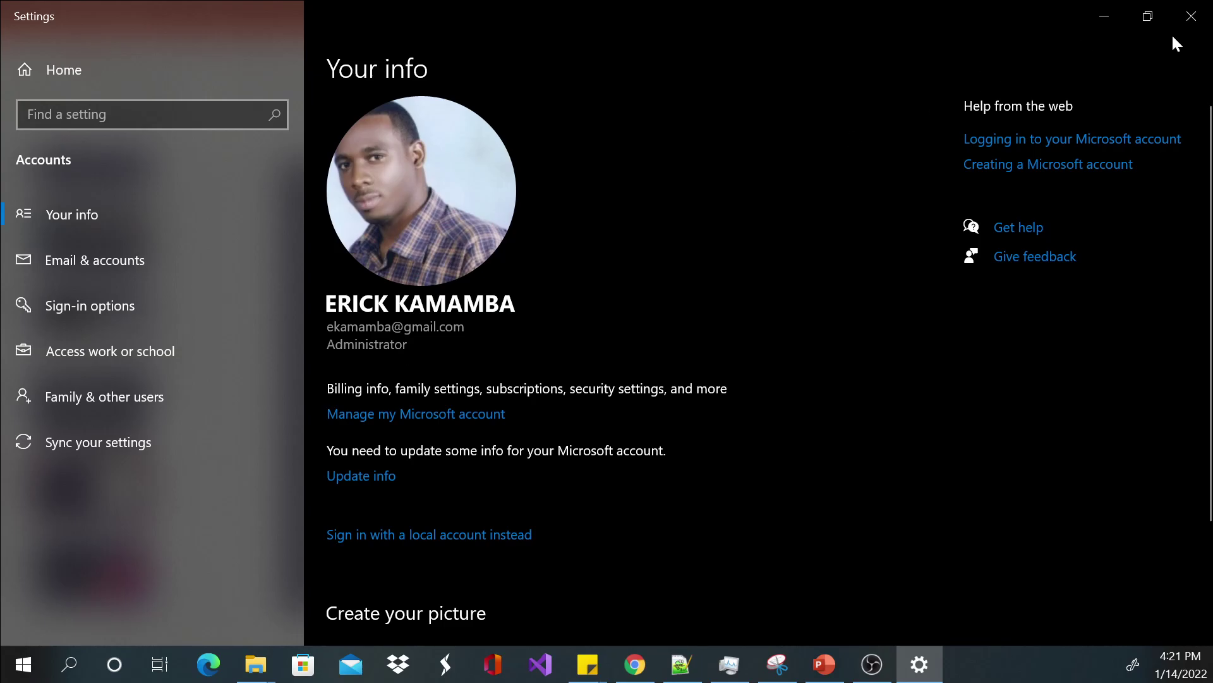
left_click(1188, 18)
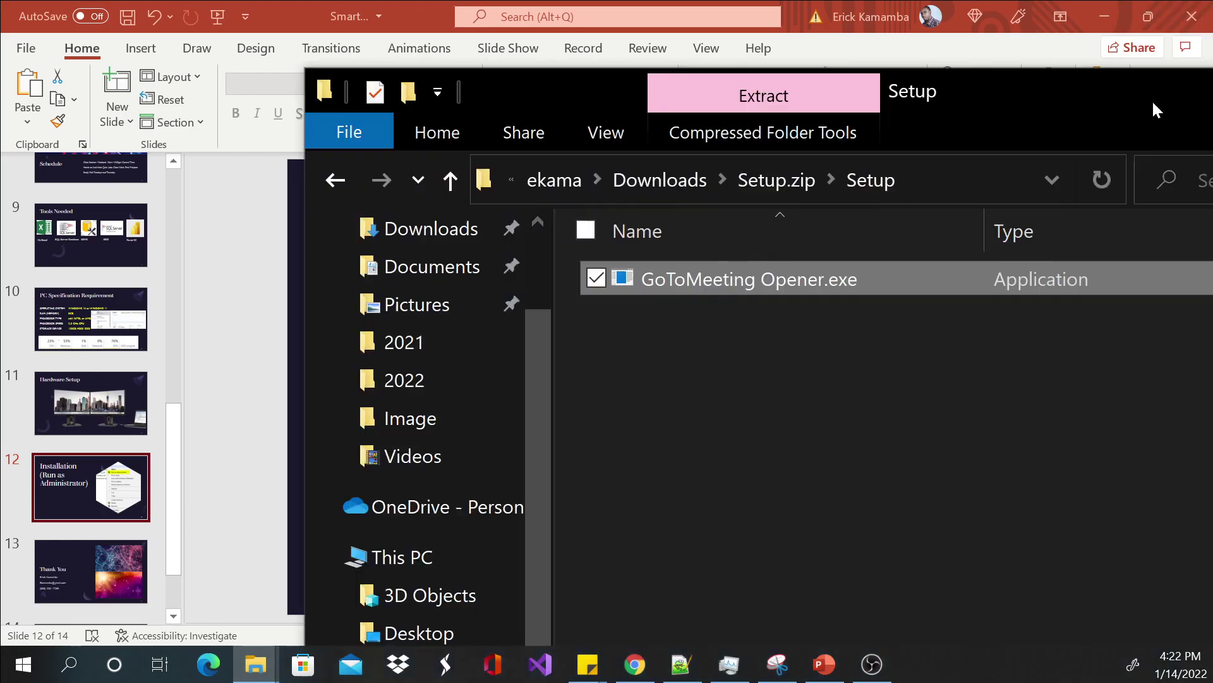
Check GoToMeeting Opener.exe's context menu inside Setup.zip, then return to Downloads.
left_click_drag(1152, 100, 645, 85)
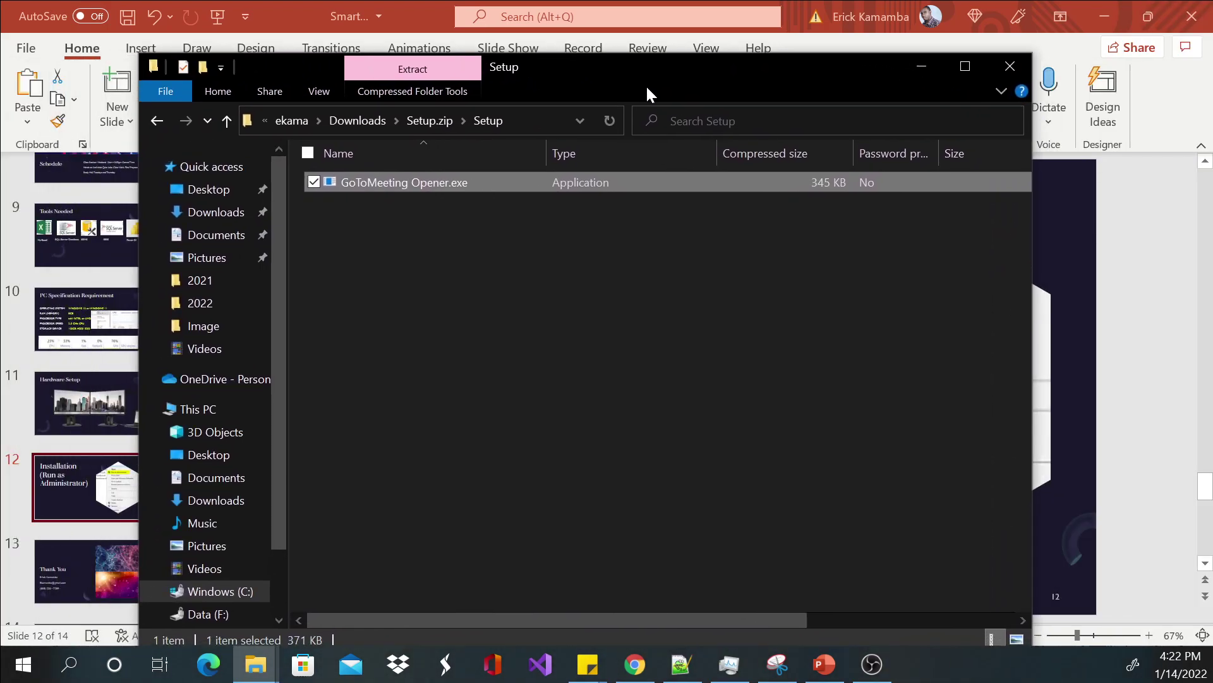
right_click(384, 185)
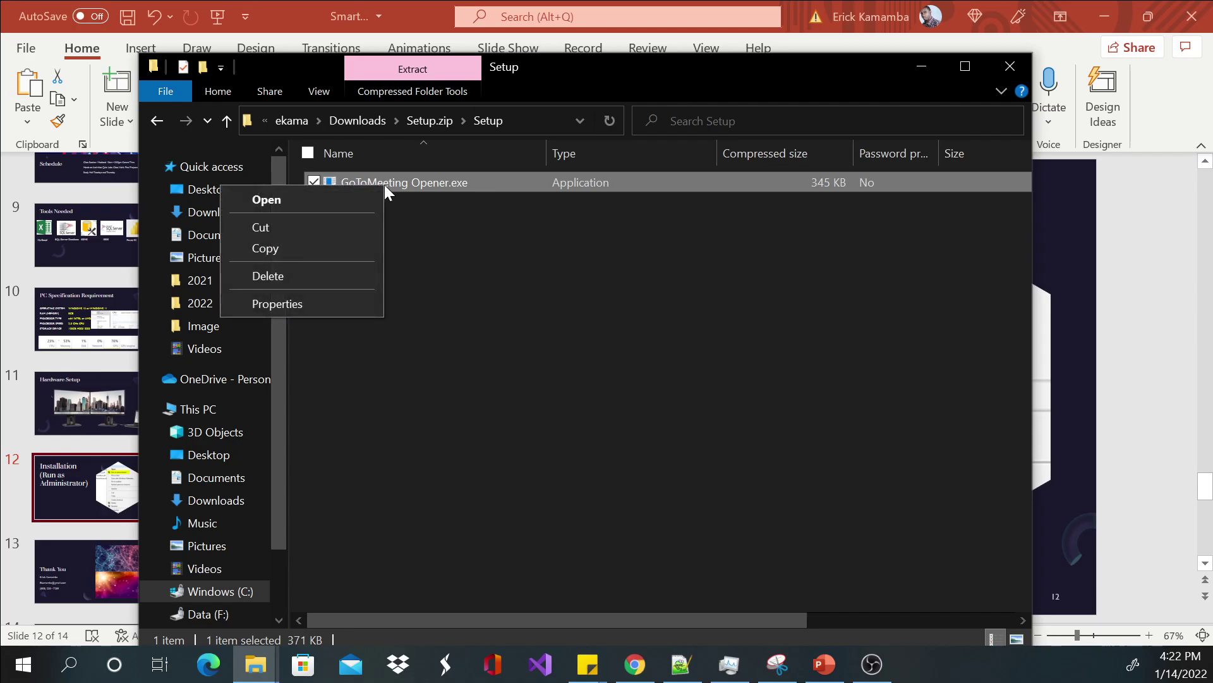
left_click(496, 254)
right_click(419, 182)
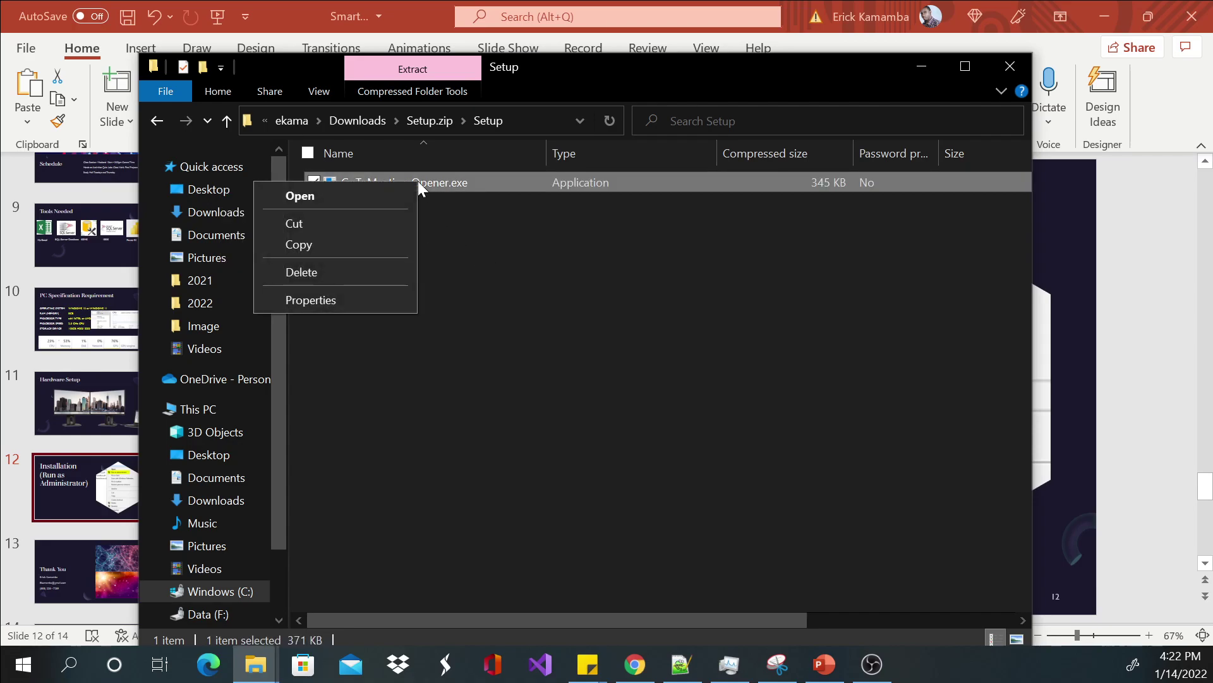
left_click(364, 120)
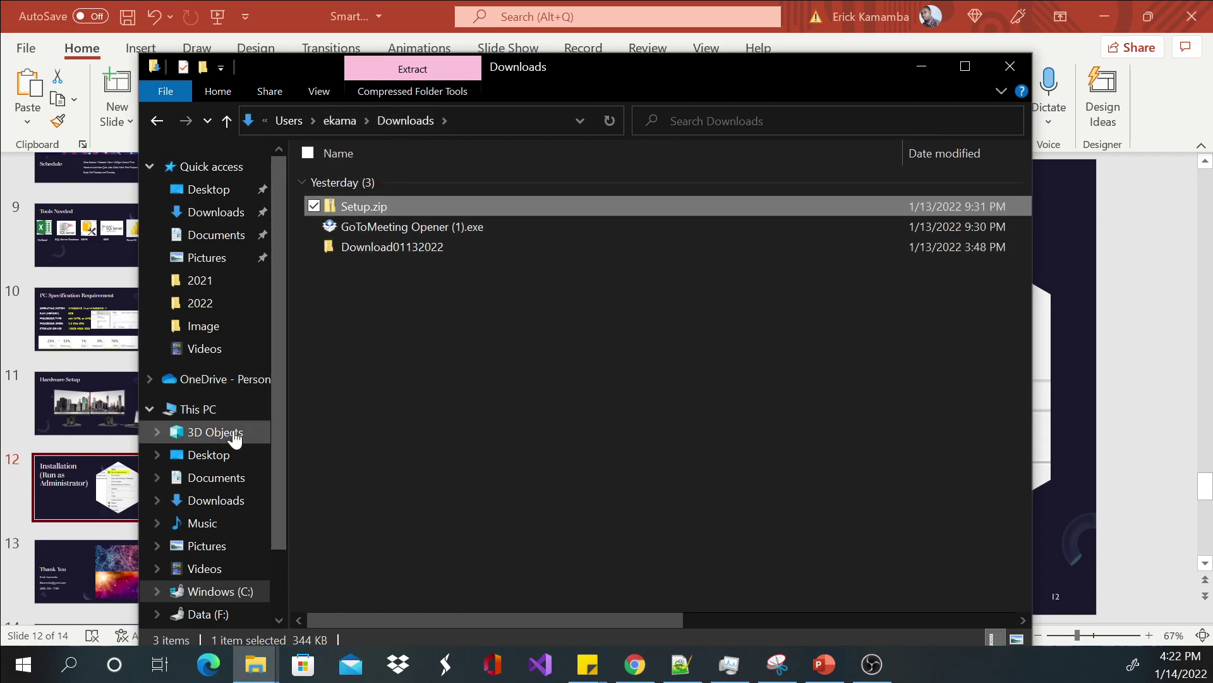
Browse to C:\Smart Data\Setup and launch GoToMeeting Opener.exe.
left_click(211, 411)
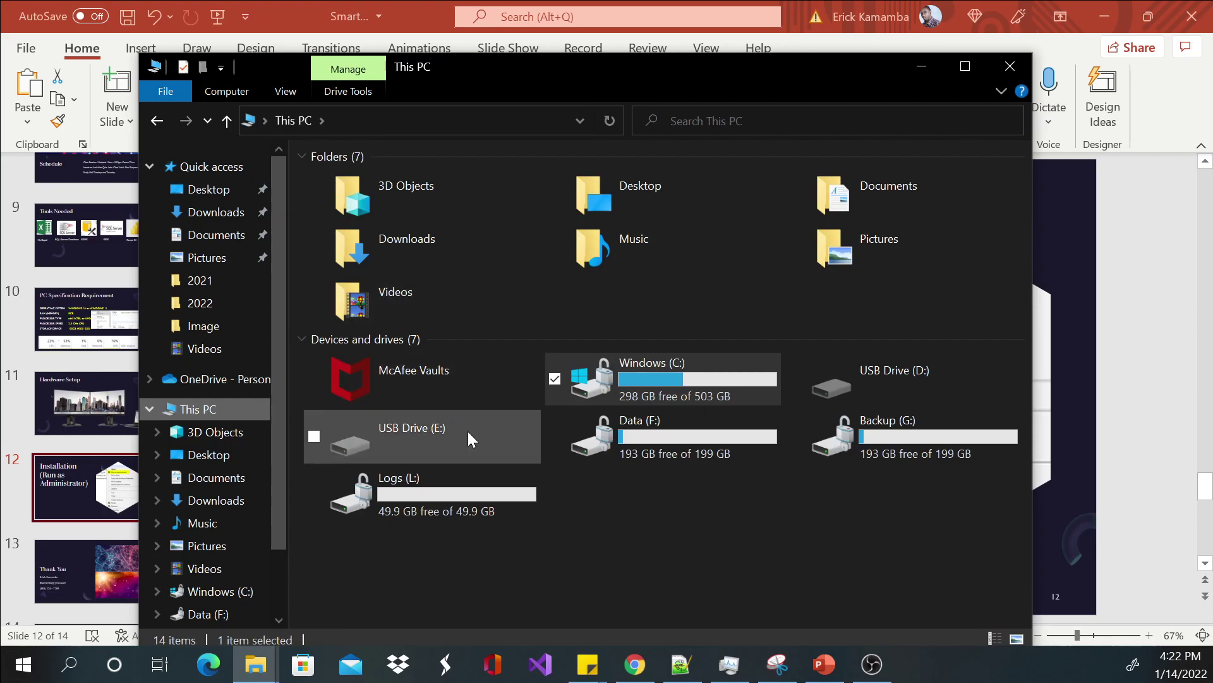
double_click(718, 378)
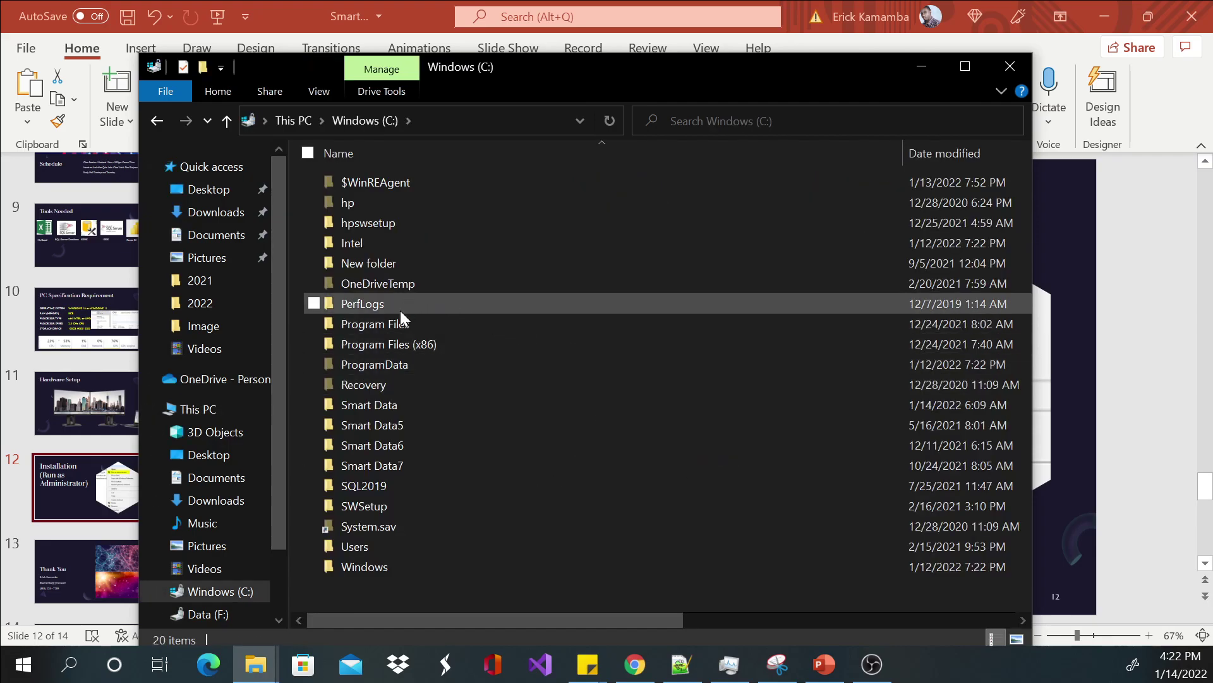
double_click(405, 402)
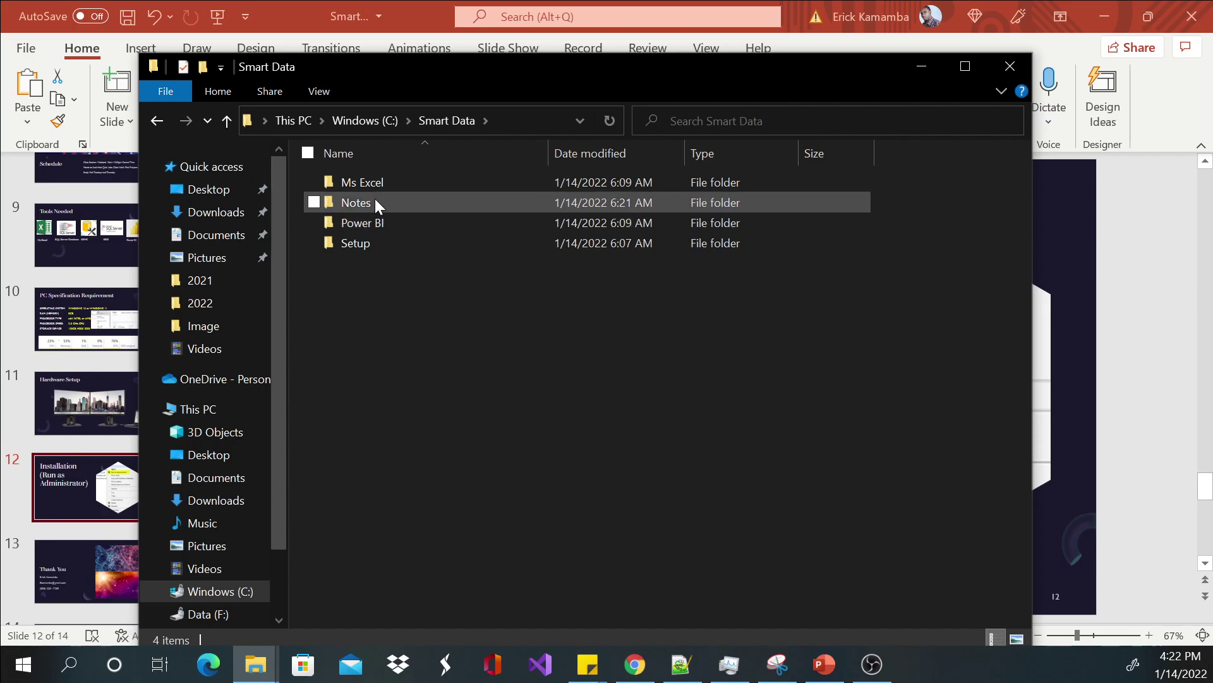
double_click(370, 242)
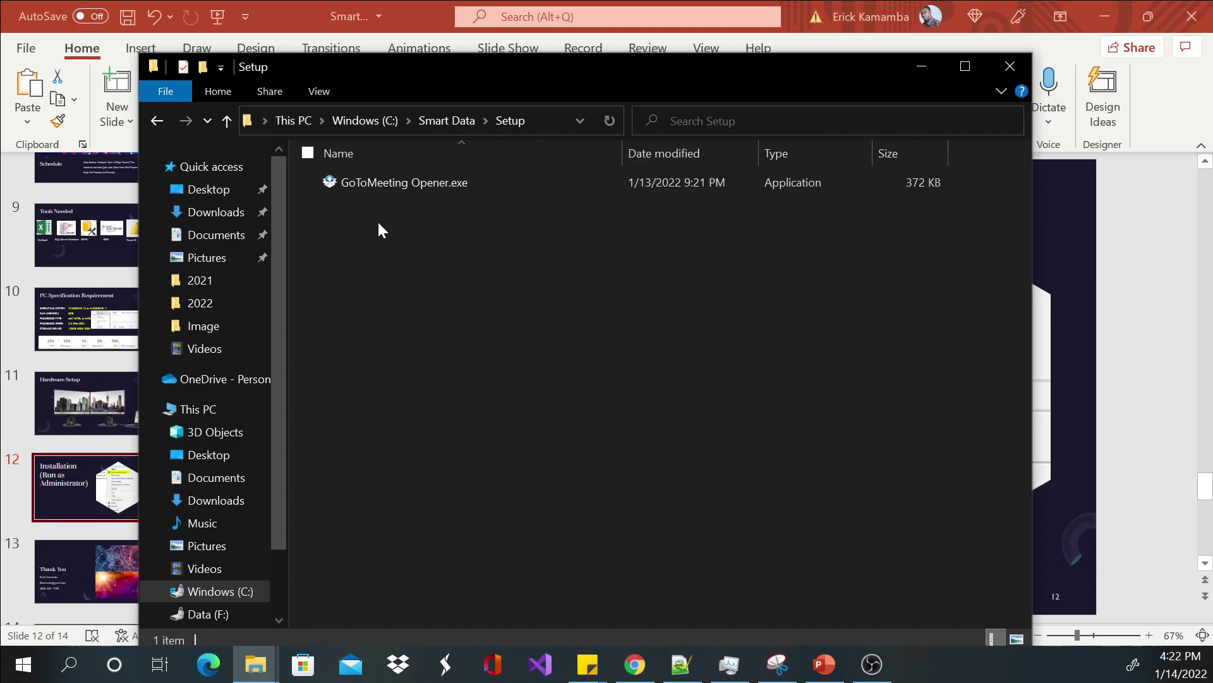
double_click(377, 182)
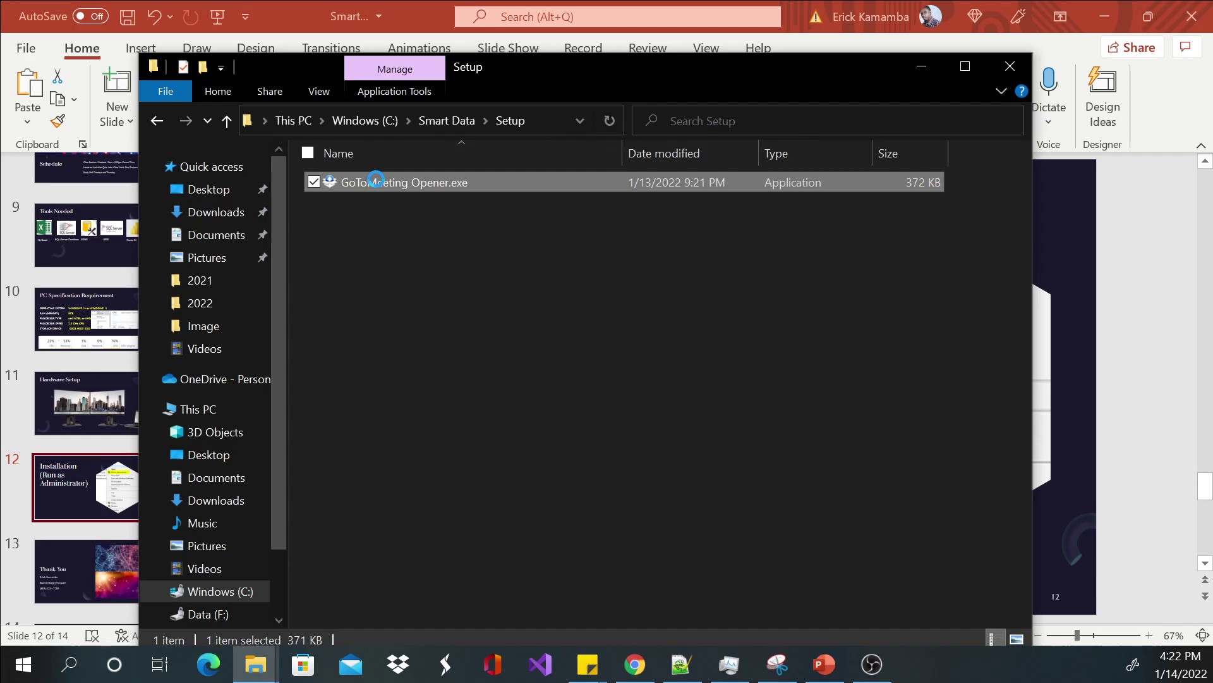
right_click(376, 180)
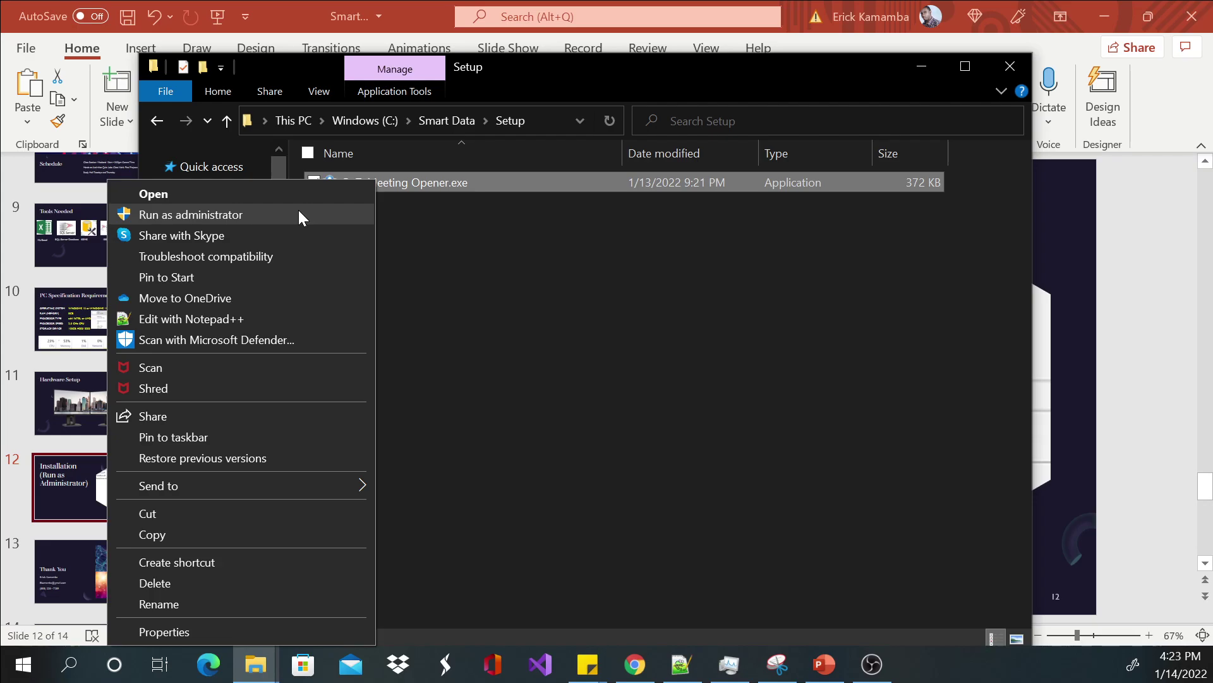
left_click(572, 556)
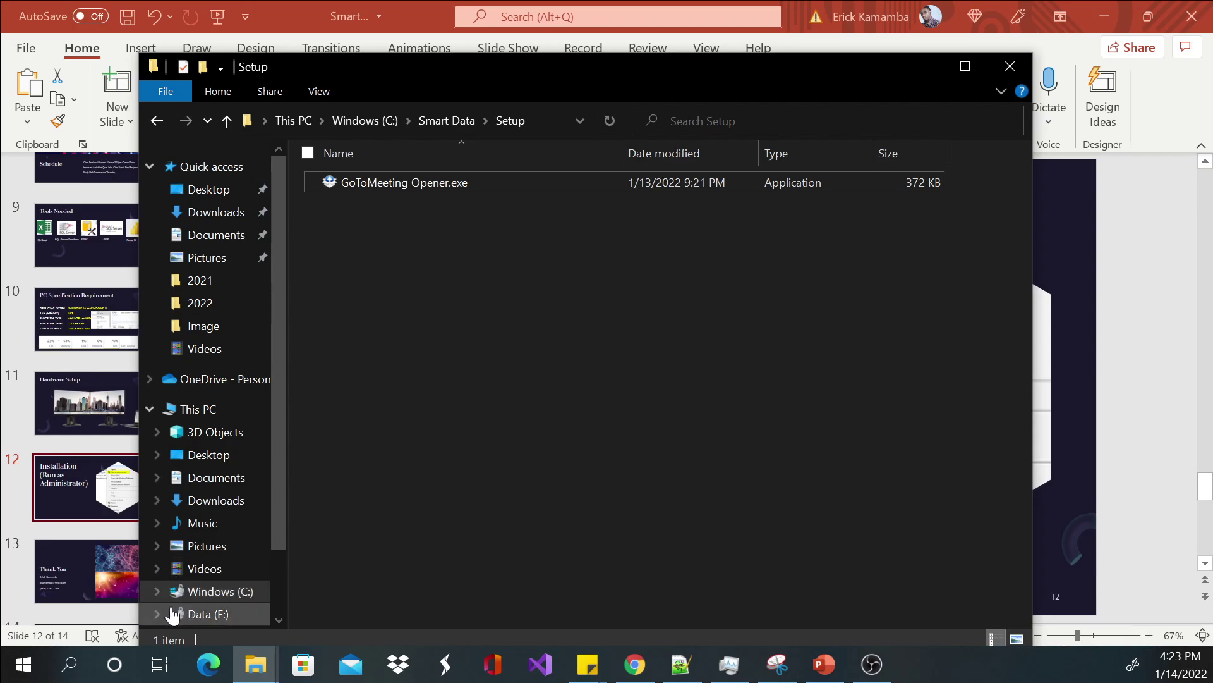
Search 'visua', show Run as administrator for Visual Studio 2019, then dismiss search.
left_click(80, 674)
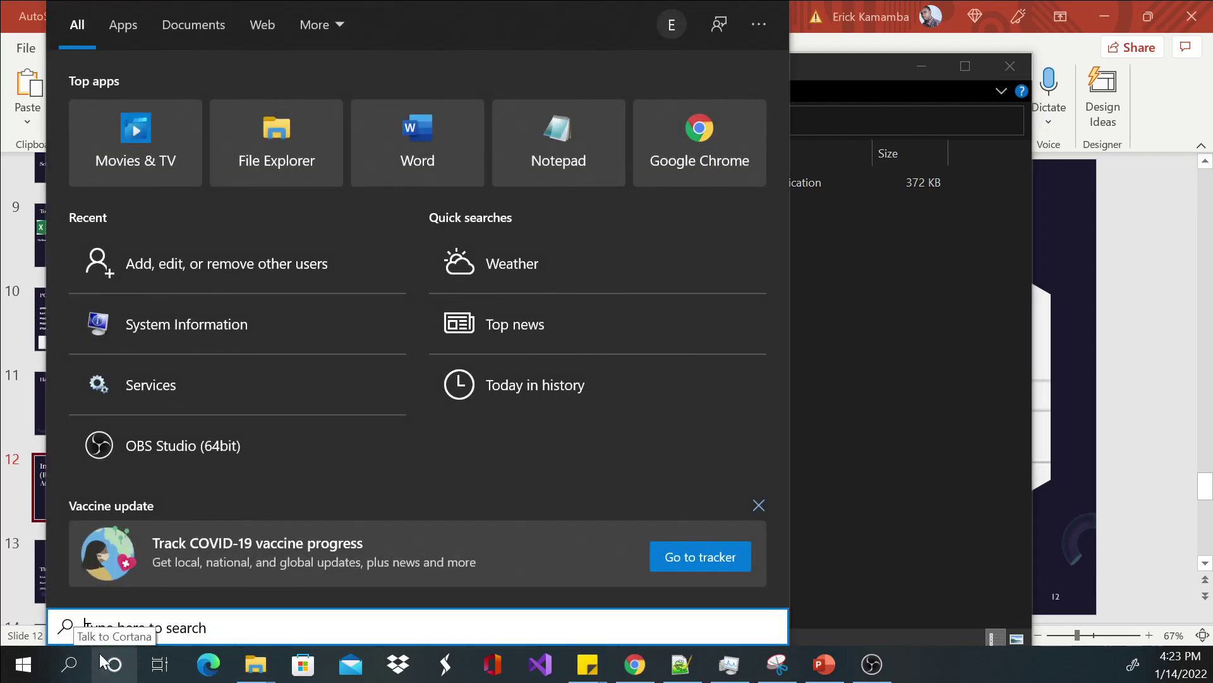
type("visua")
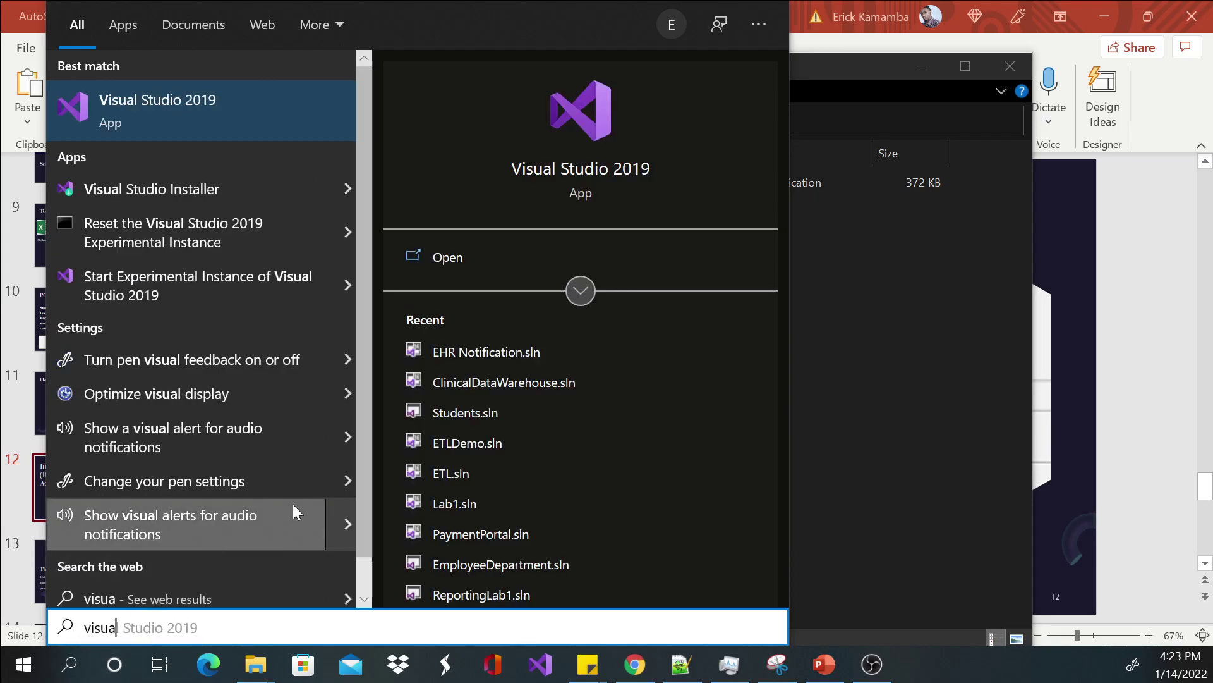
left_click(200, 101)
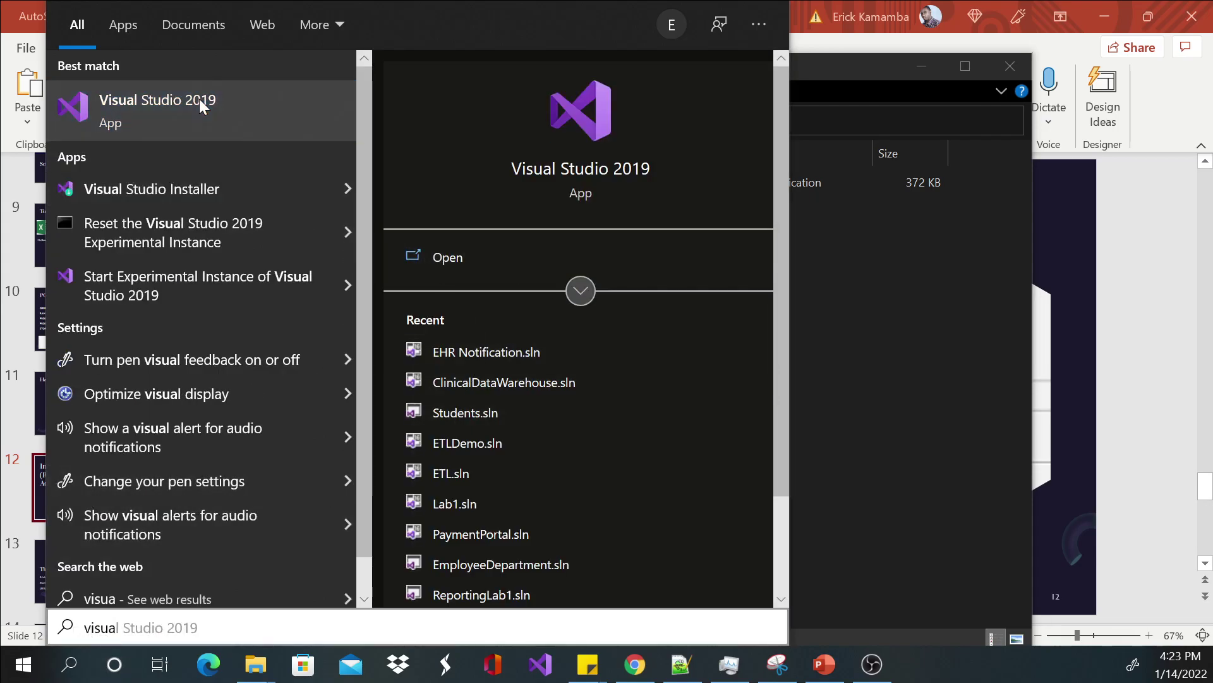
right_click(199, 103)
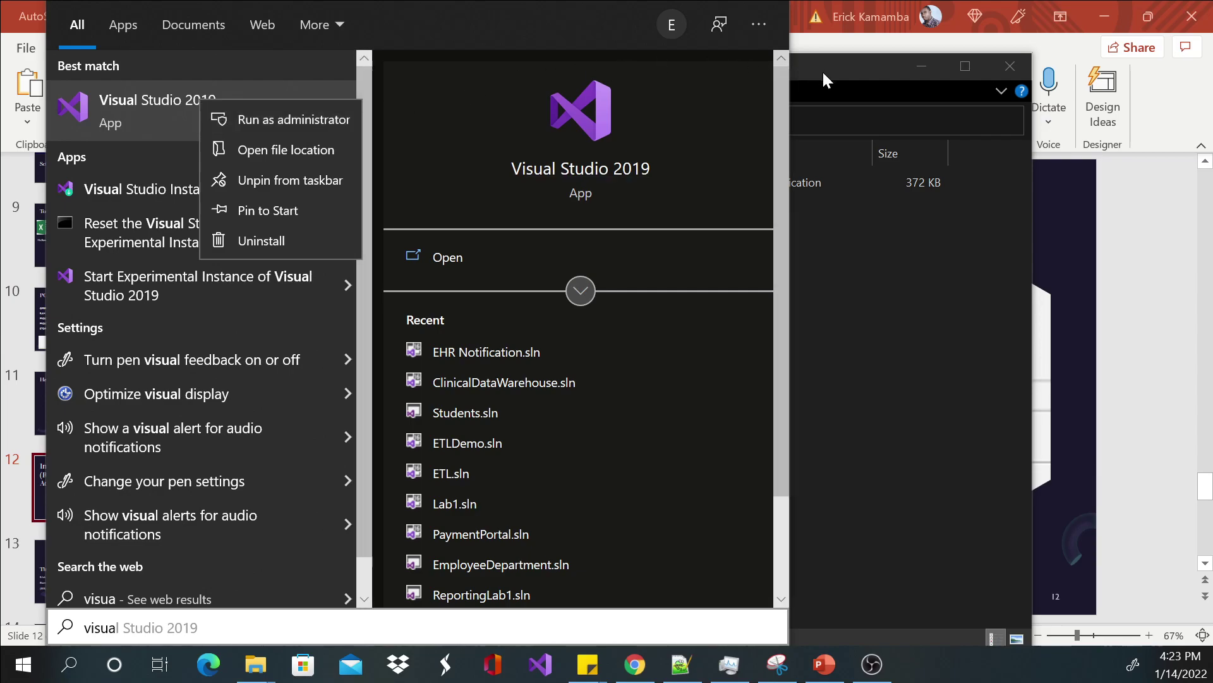
left_click(818, 44)
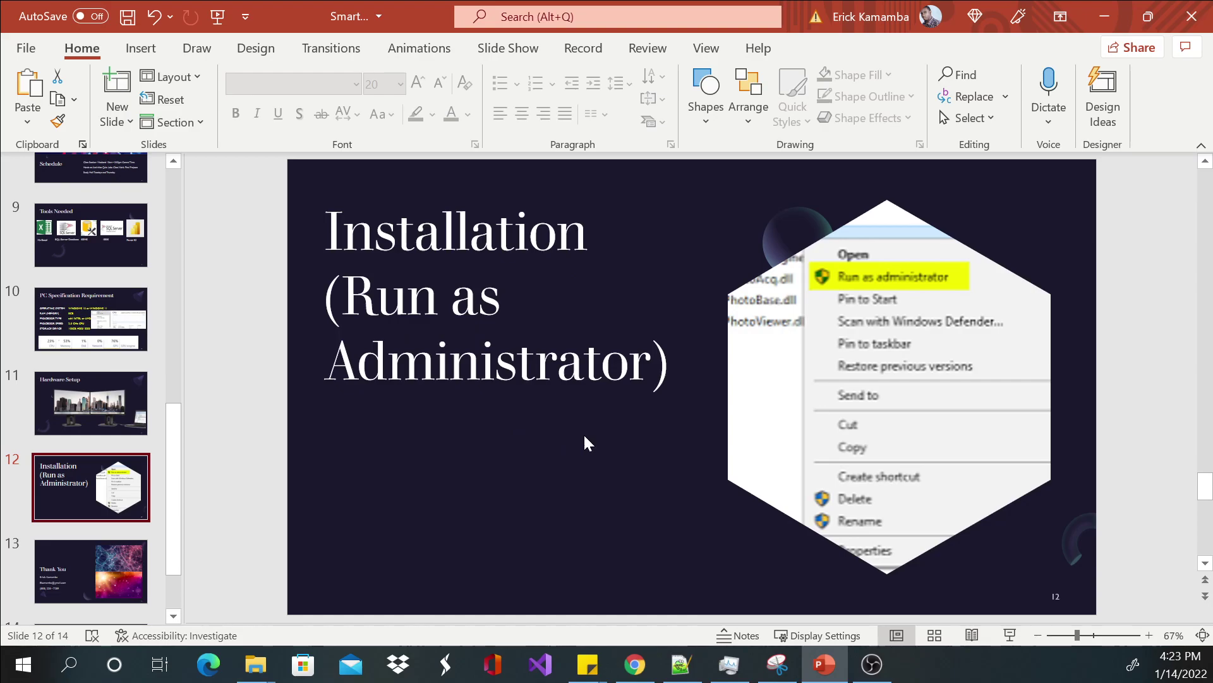
Show the Installation slide's context menus, then call up the open File Explorer windows.
right_click(494, 383)
right_click(440, 422)
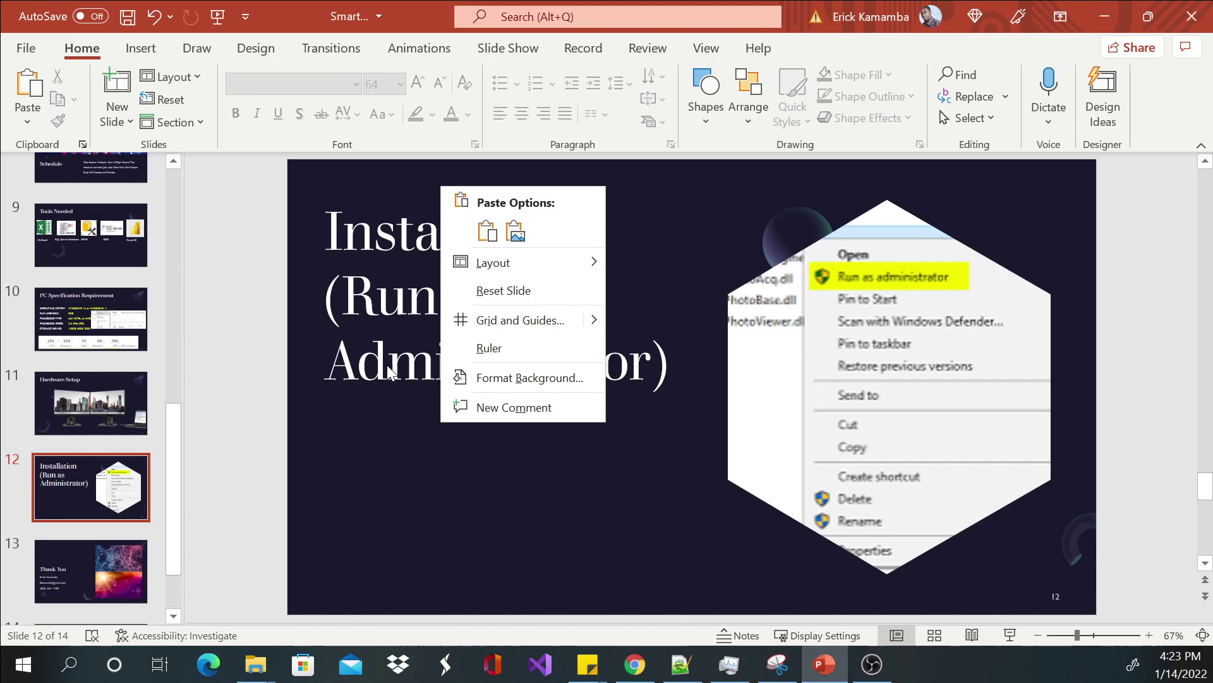
left_click(374, 198)
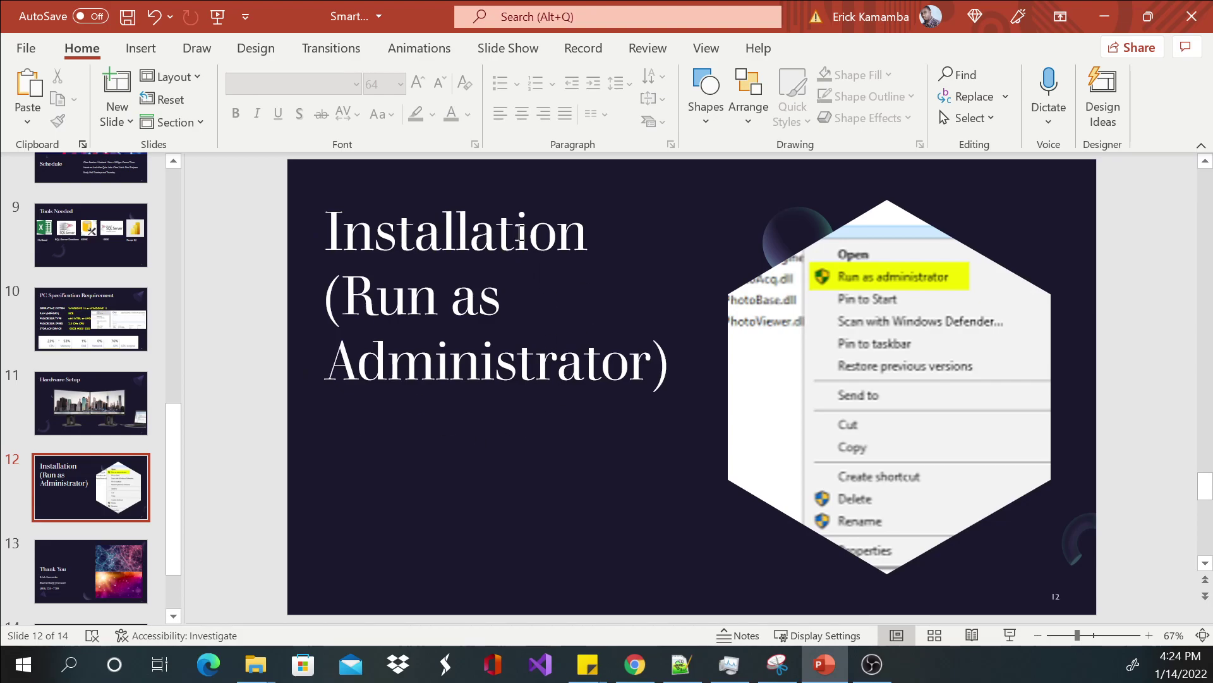
right_click(466, 442)
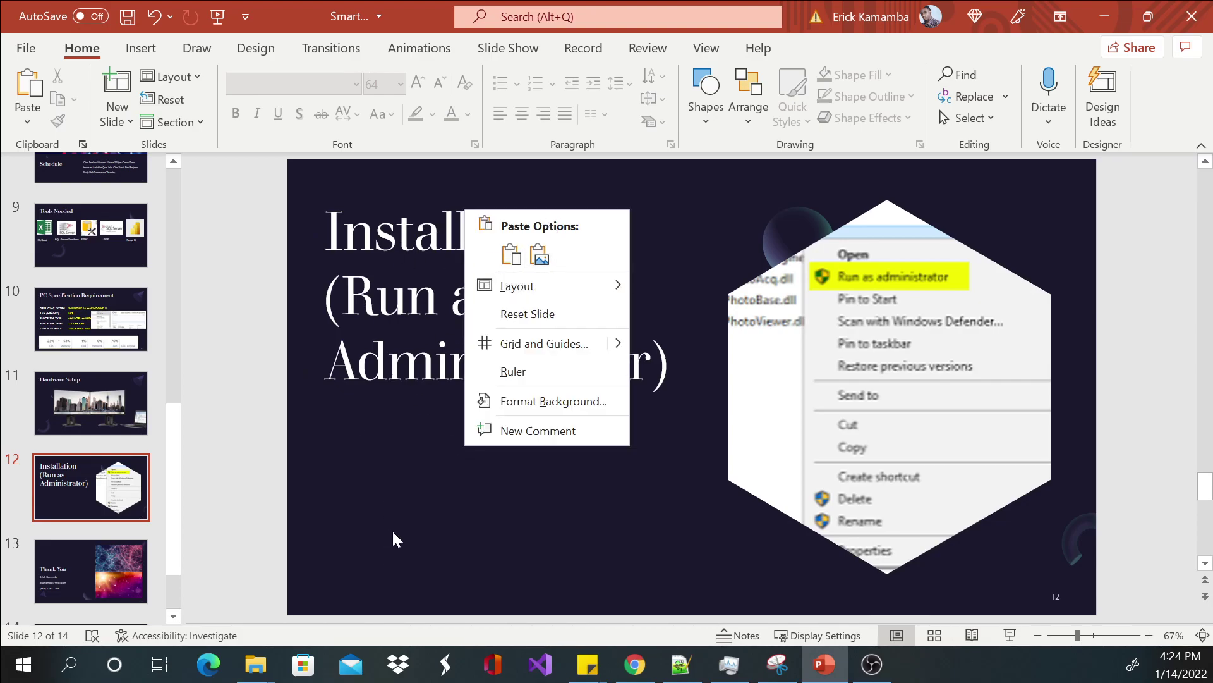
left_click(259, 660)
Bring the Setup folder forward and show Run as administrator for GoToMeeting Opener.exe.
left_click(270, 588)
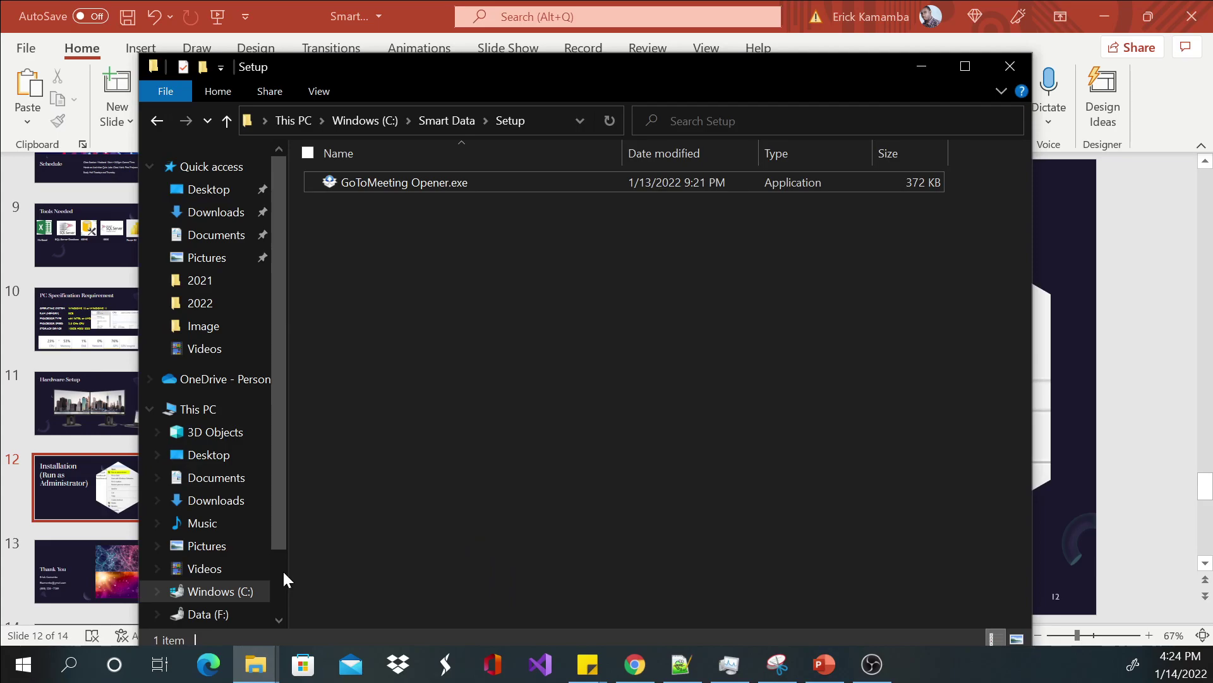
right_click(371, 179)
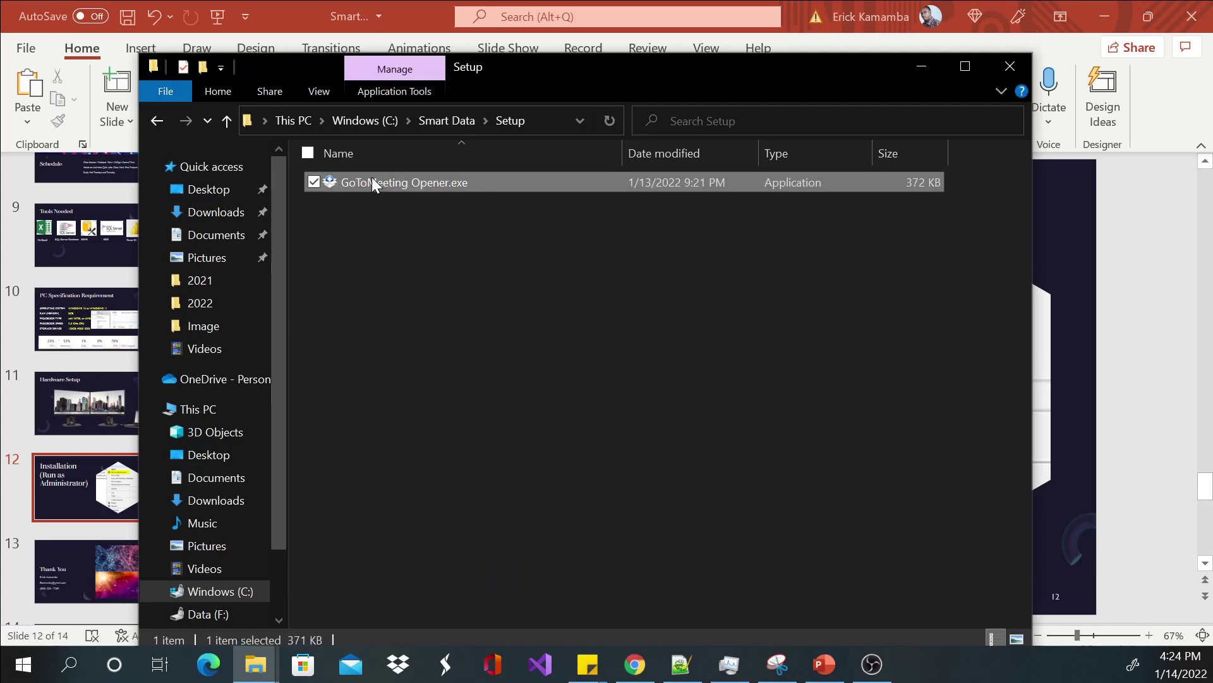
right_click(491, 255)
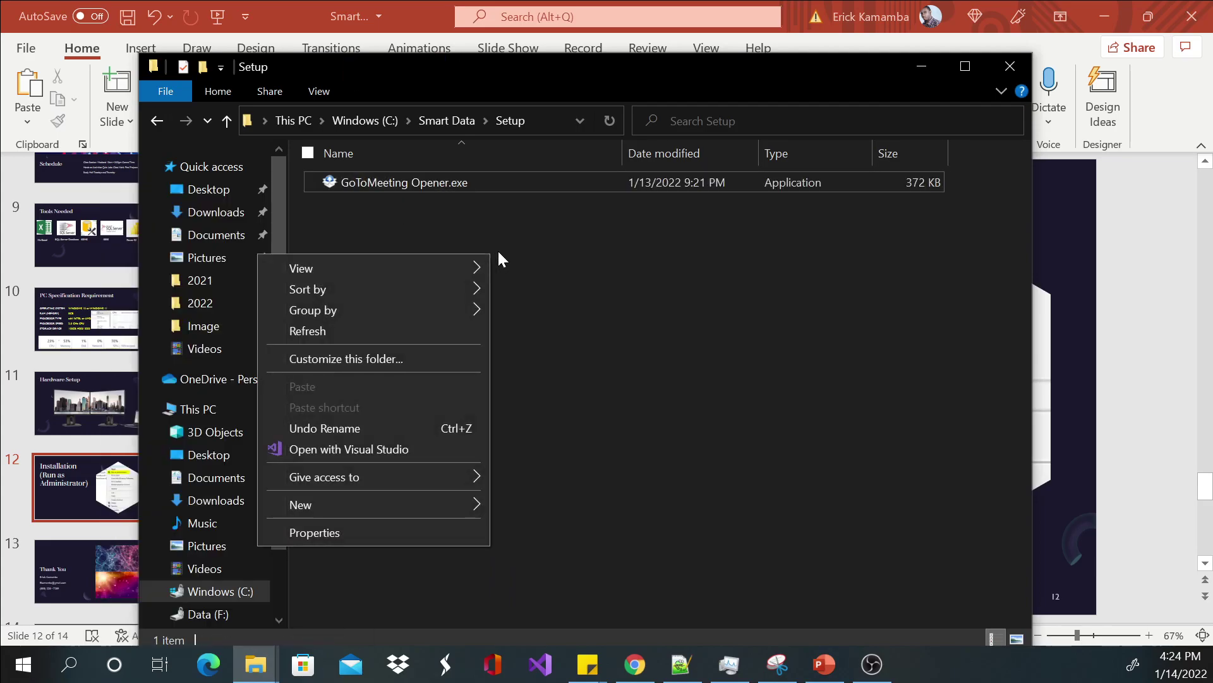
right_click(546, 186)
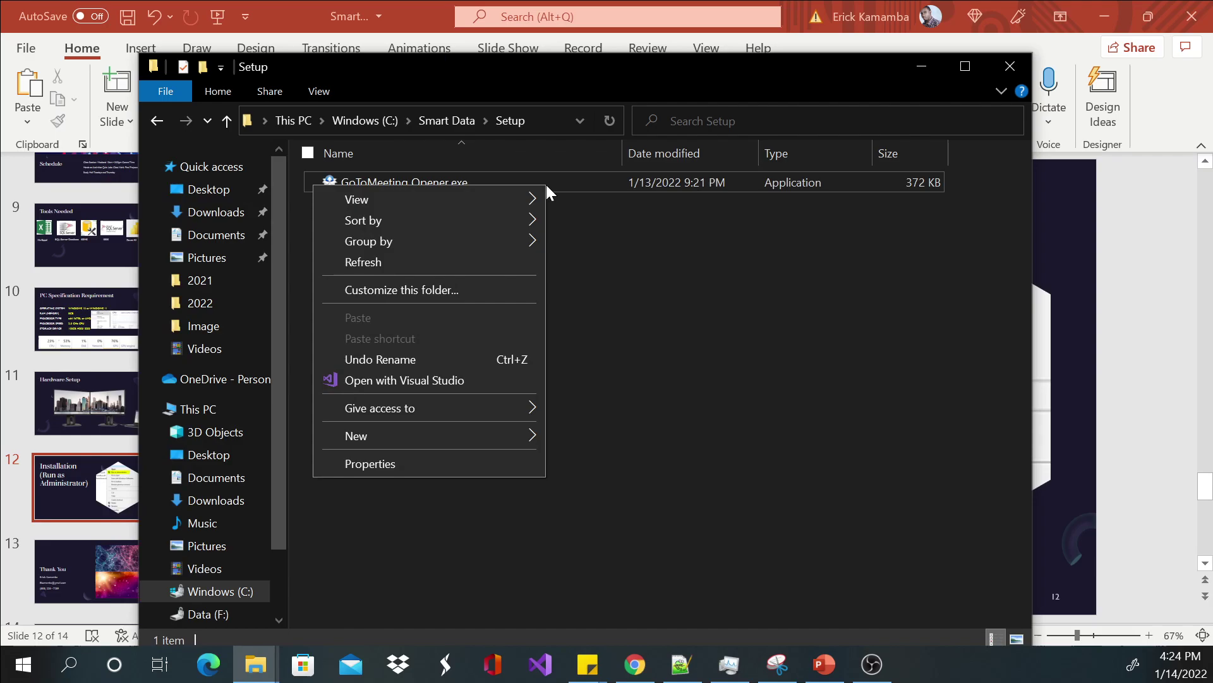
right_click(707, 184)
left_click(382, 270)
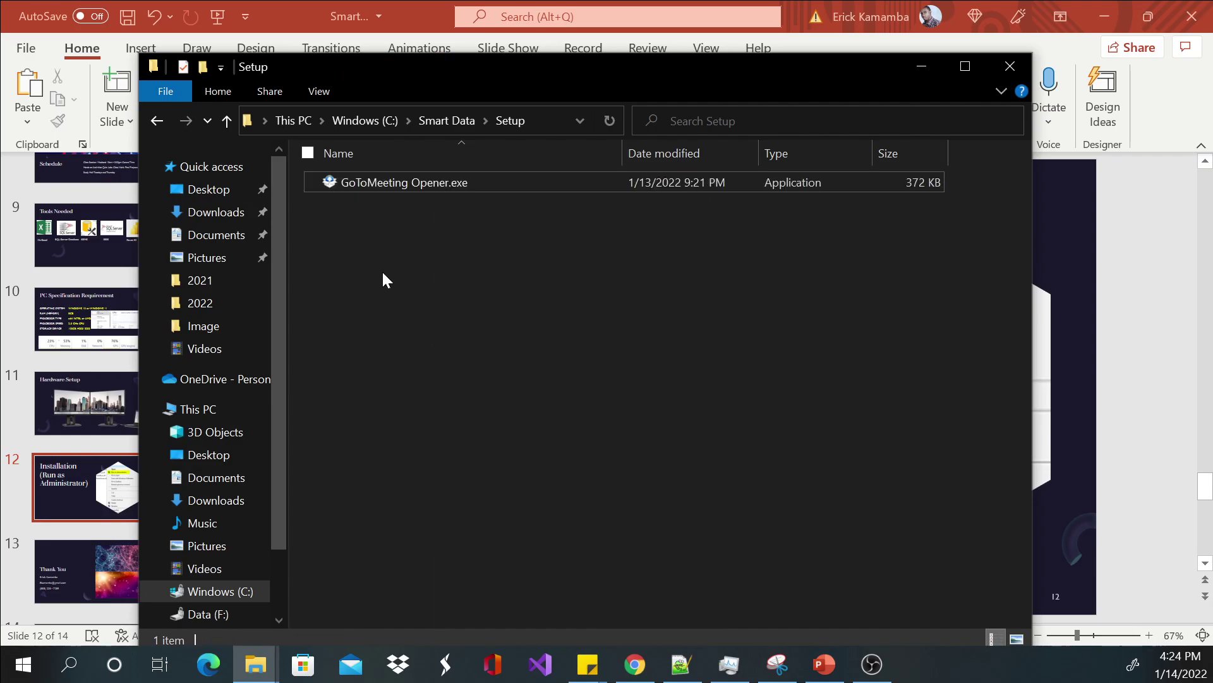
right_click(373, 184)
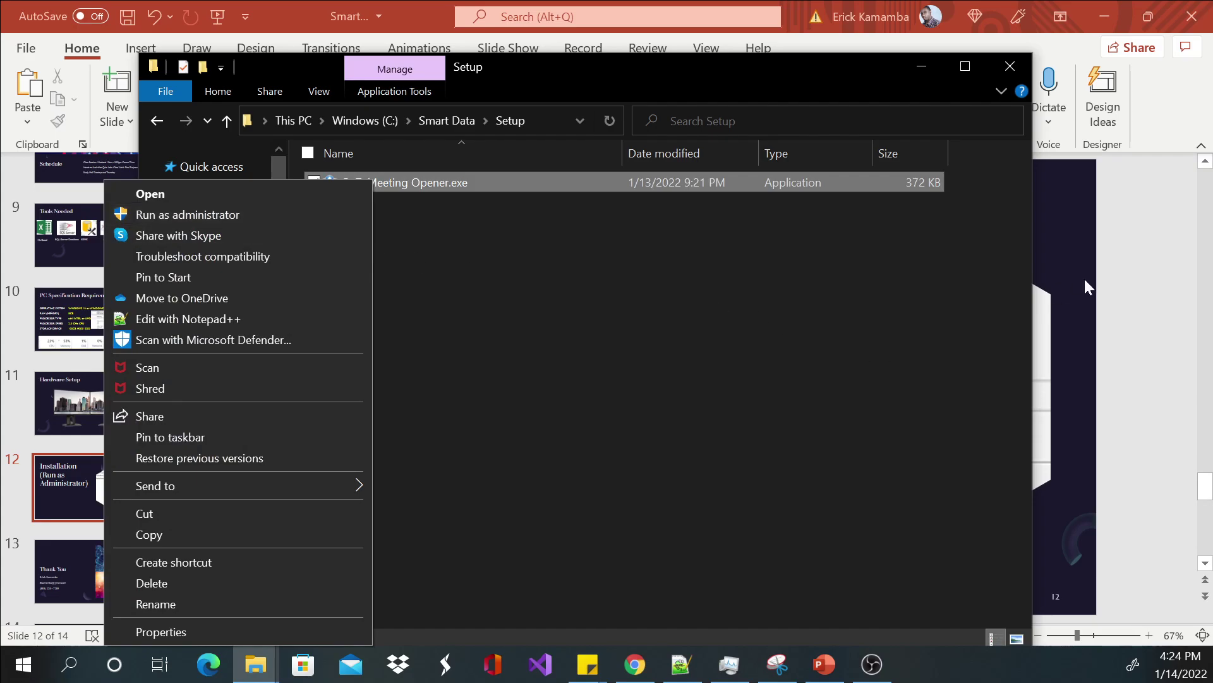
left_click(1106, 259)
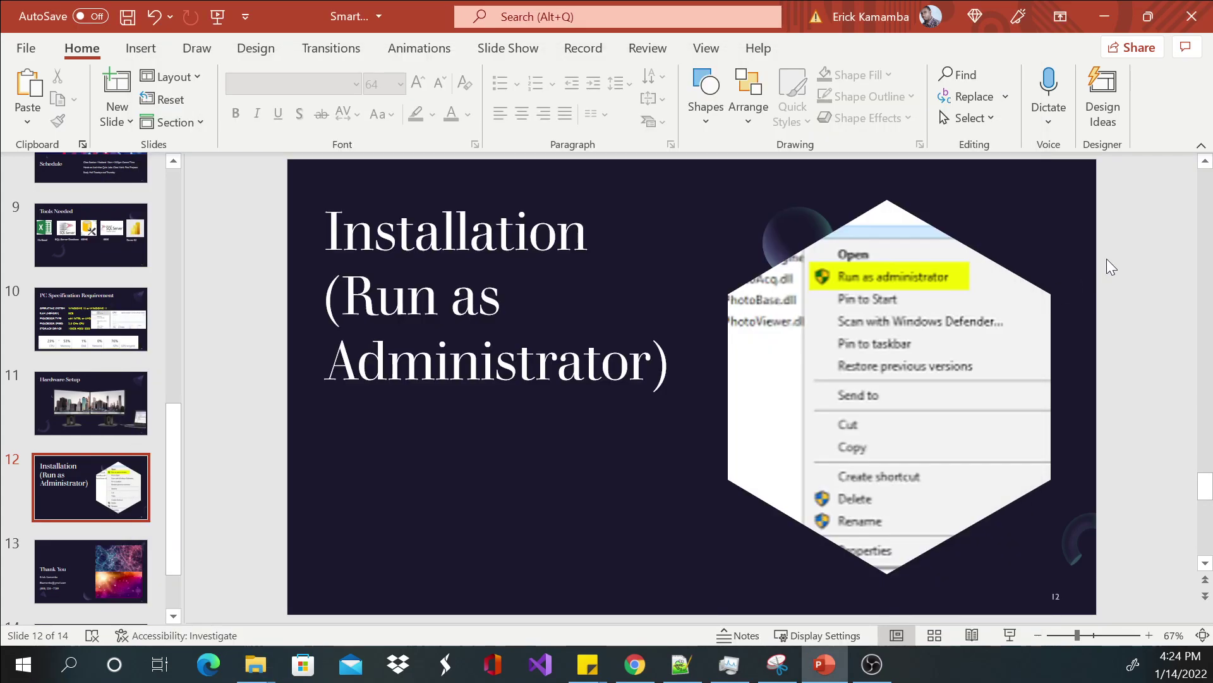